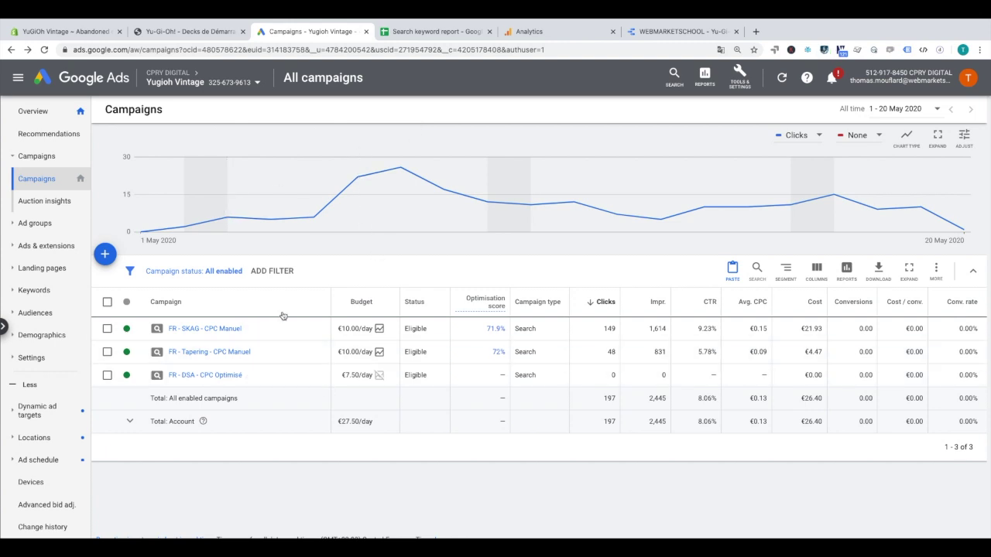
Examine the auction insights for all campaigns, comparing competitors' impression share, overlap rate, position above rate and top of page rate.
{"action": "left_click", "coordinate": [46, 205]}
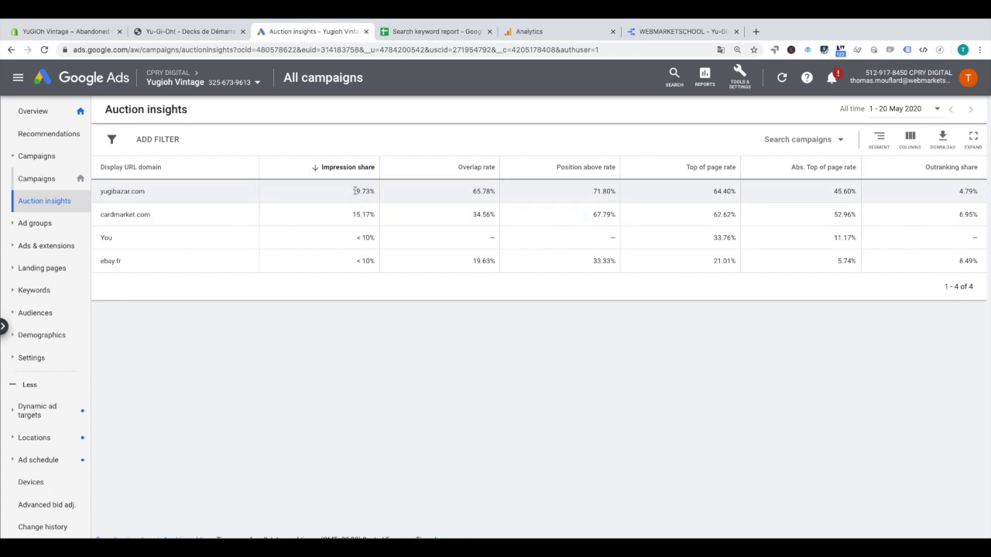
{"action": "mouse_move", "coordinate": [462, 171]}
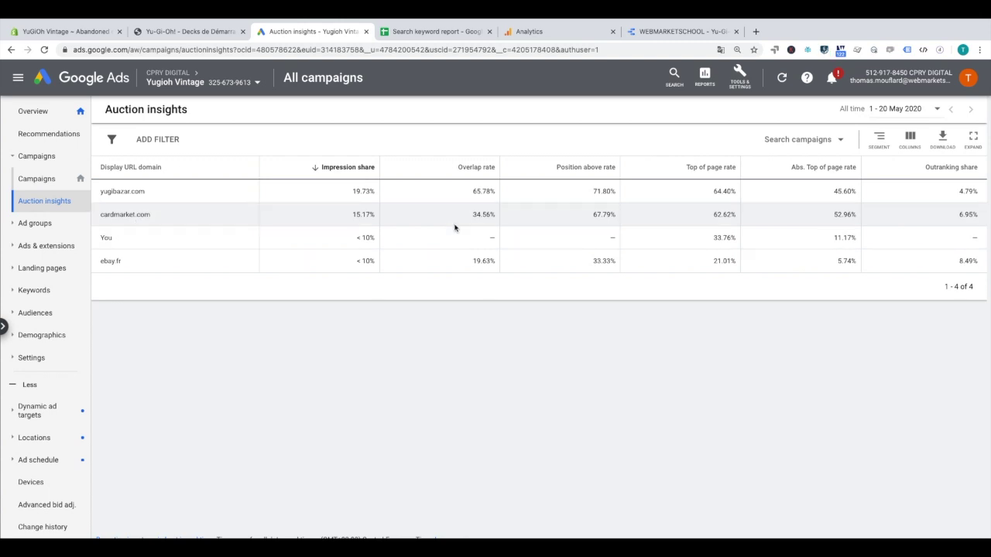
{"action": "mouse_move", "coordinate": [572, 173]}
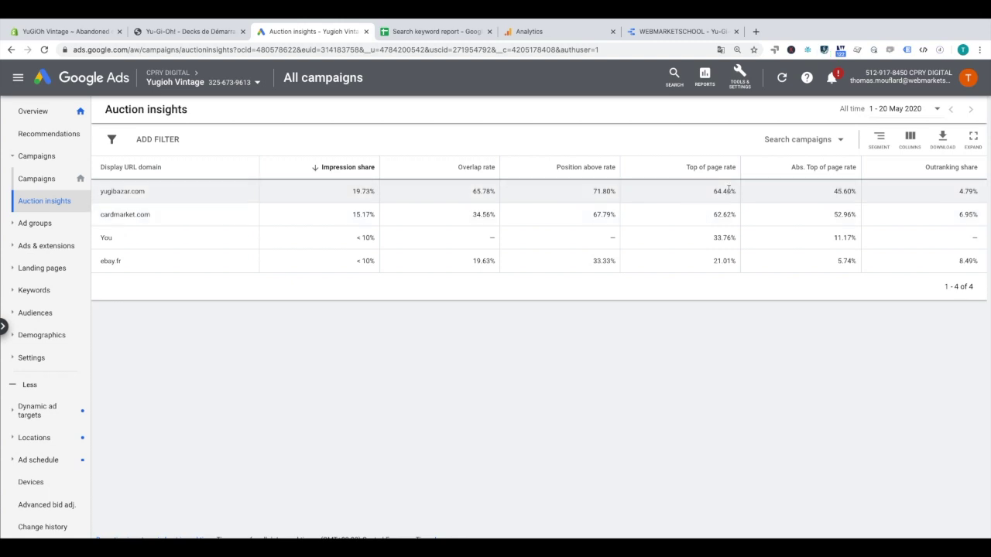
{"action": "mouse_move", "coordinate": [708, 170]}
{"action": "left_click_drag", "start_coordinate": [101, 262], "coordinate": [155, 309]}
{"action": "left_click", "coordinate": [175, 189]}
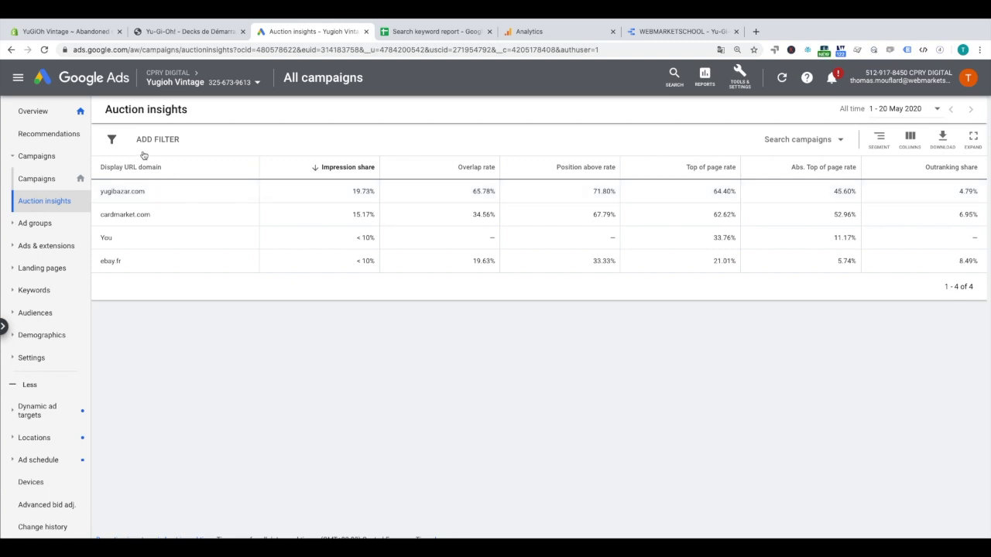
Duplicate the FR - SKAG - CPC Manuel campaign within the campaigns list.
{"action": "left_click", "coordinate": [51, 157]}
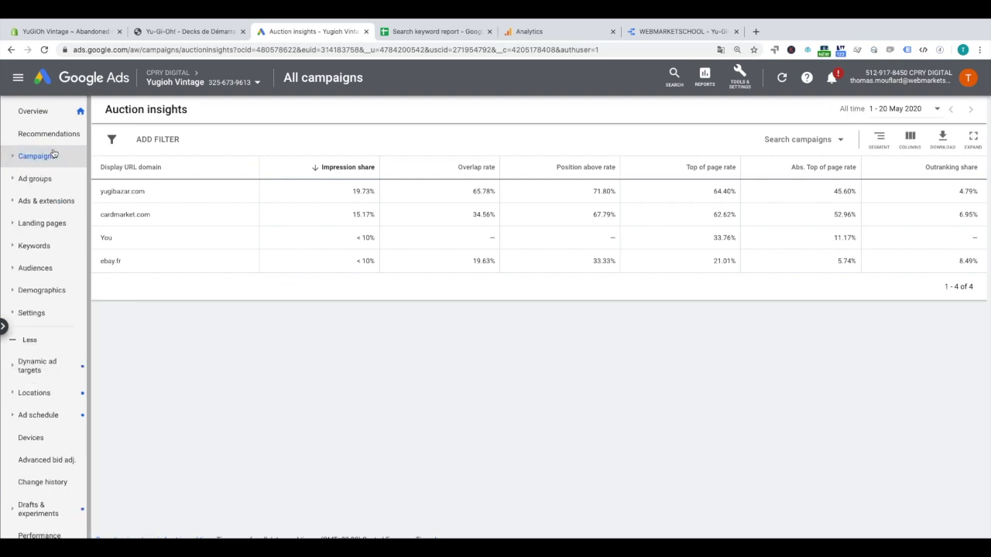
{"action": "left_click", "coordinate": [47, 160]}
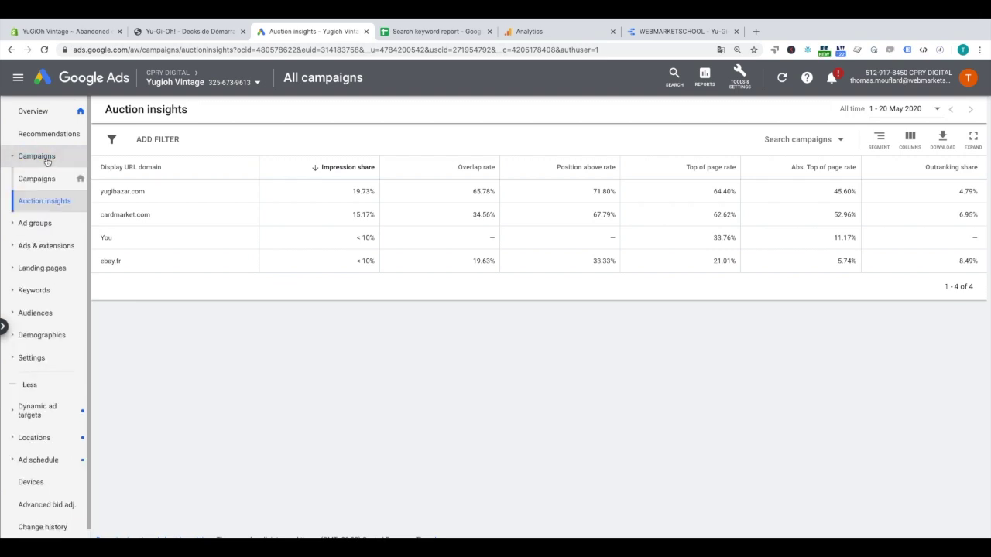
{"action": "left_click", "coordinate": [47, 178]}
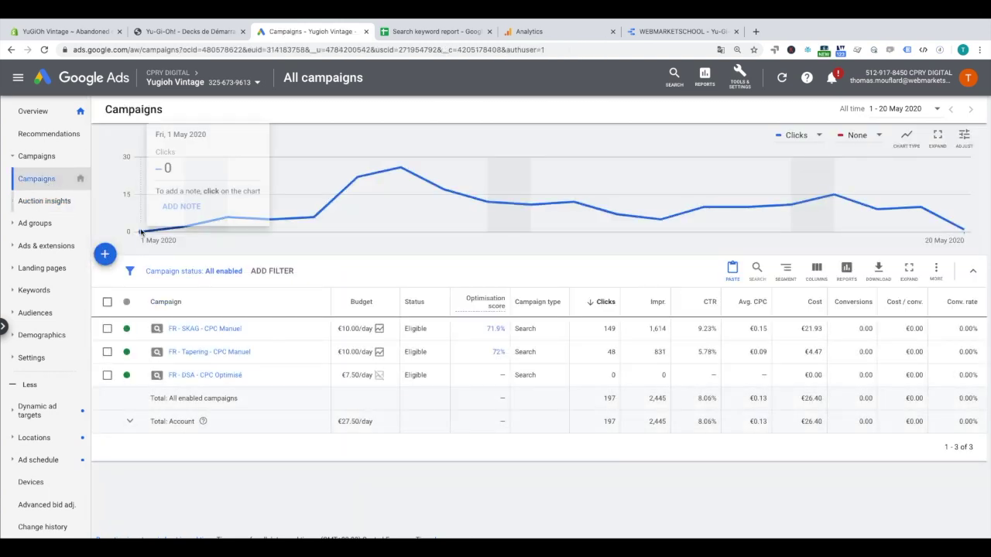
{"action": "left_click", "coordinate": [107, 329]}
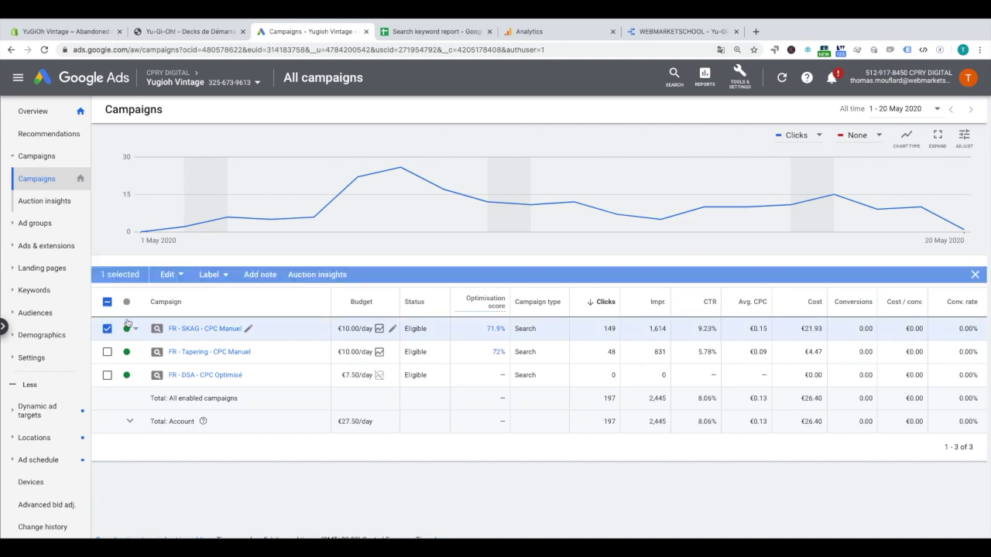
{"action": "left_click", "coordinate": [169, 273]}
{"action": "left_click", "coordinate": [155, 297]}
{"action": "left_click", "coordinate": [107, 303]}
{"action": "key", "text": "ctrl+v"}
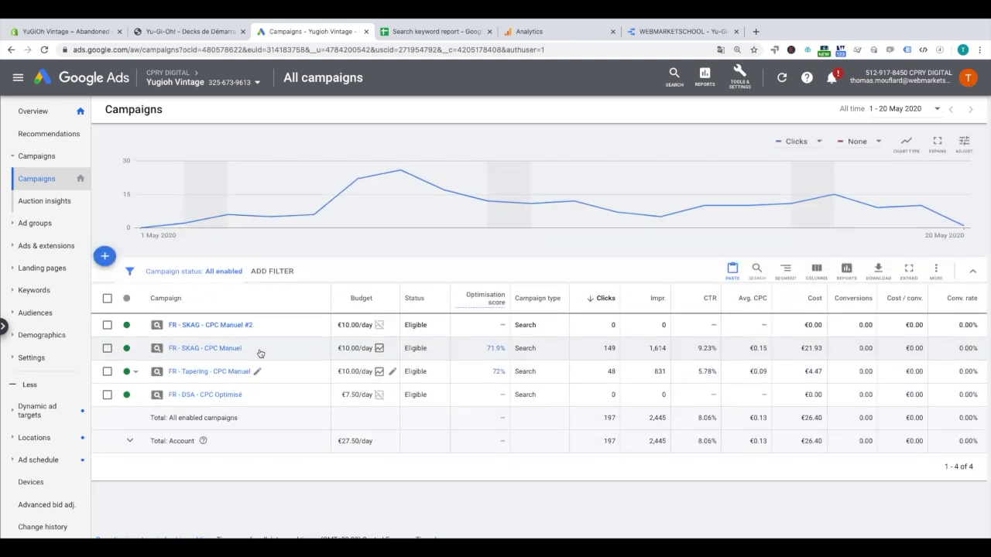
Rename the duplicated SKAG campaign as FR - Concurrents - CPC Manuel.
{"action": "left_click", "coordinate": [258, 332]}
{"action": "key", "text": "BackSpace"}
{"action": "key", "text": "BackSpace"}
{"action": "key", "text": "BackSpace"}
{"action": "key", "text": "BackSpace"}
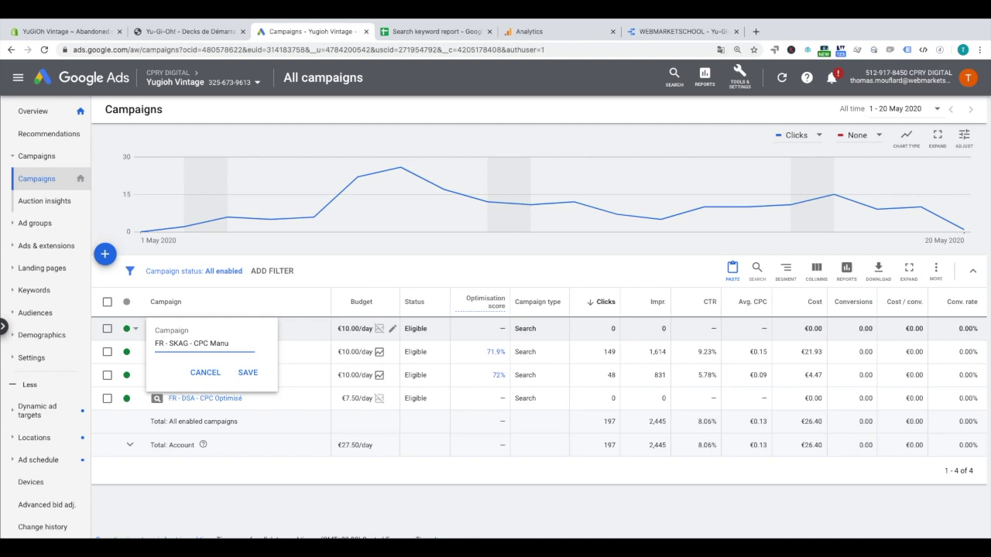
{"action": "key", "text": "BackSpace"}
{"action": "type", "text": "el"}
{"action": "double_click", "coordinate": [178, 343]}
{"action": "key", "text": "BackSpace"}
{"action": "type", "text": "C"}
{"action": "type", "text": "currents"}
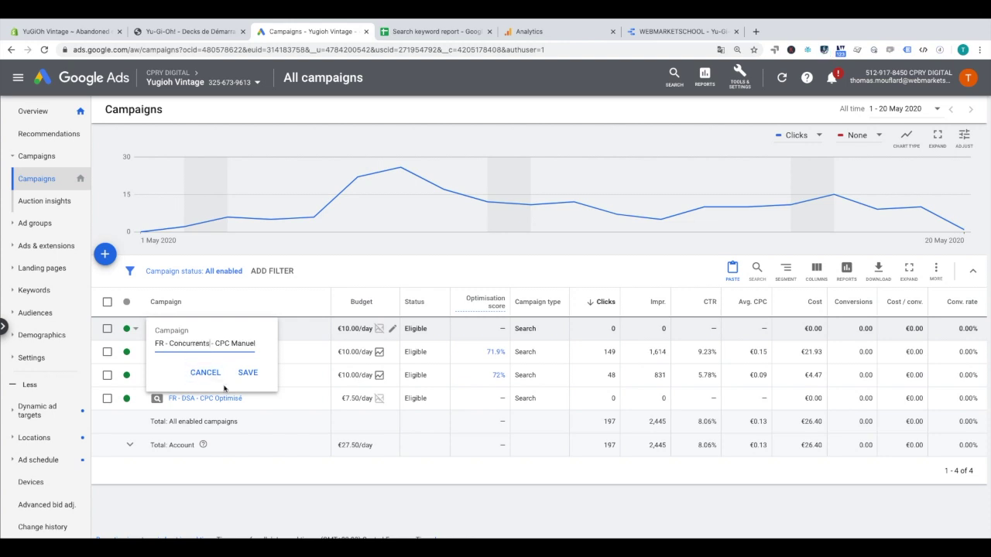
{"action": "left_click", "coordinate": [248, 372]}
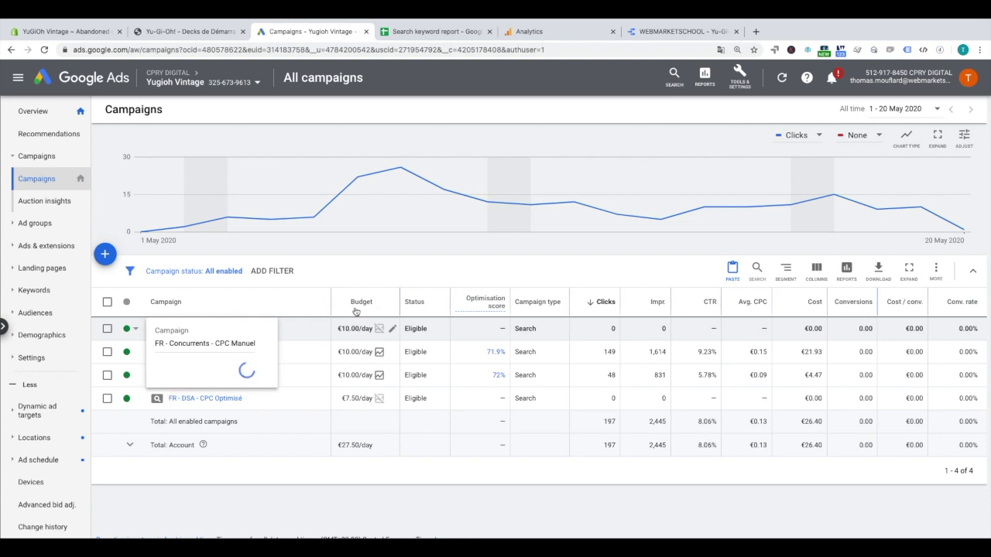
Set the daily budget of the FR - Concurrents - CPC Manuel campaign to €5.00.
{"action": "left_click", "coordinate": [393, 329]}
{"action": "double_click", "coordinate": [361, 343]}
{"action": "type", "text": "5"}
{"action": "left_click", "coordinate": [434, 390]}
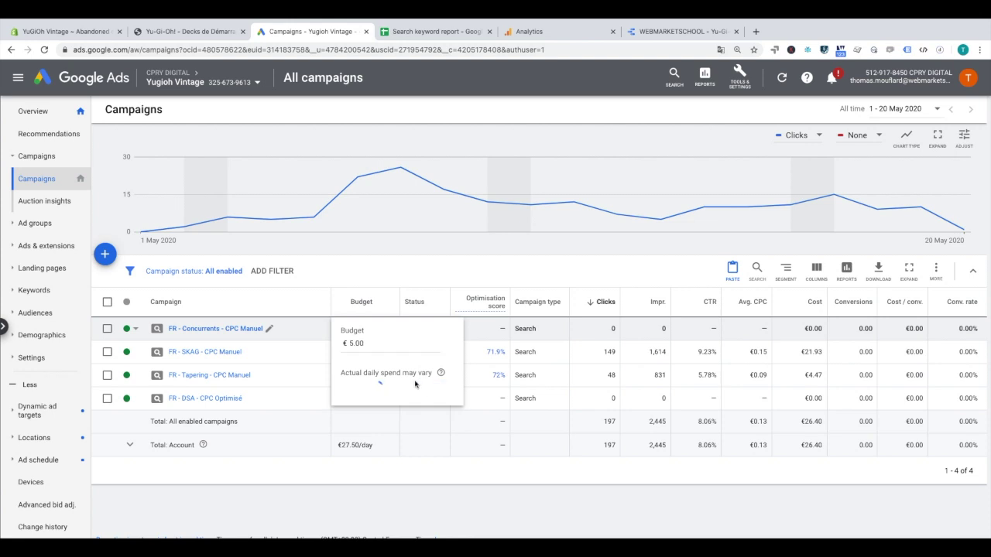
Permanently remove all the ad groups copied into the FR - Concurrents - CPC Manuel campaign.
{"action": "left_click", "coordinate": [203, 329]}
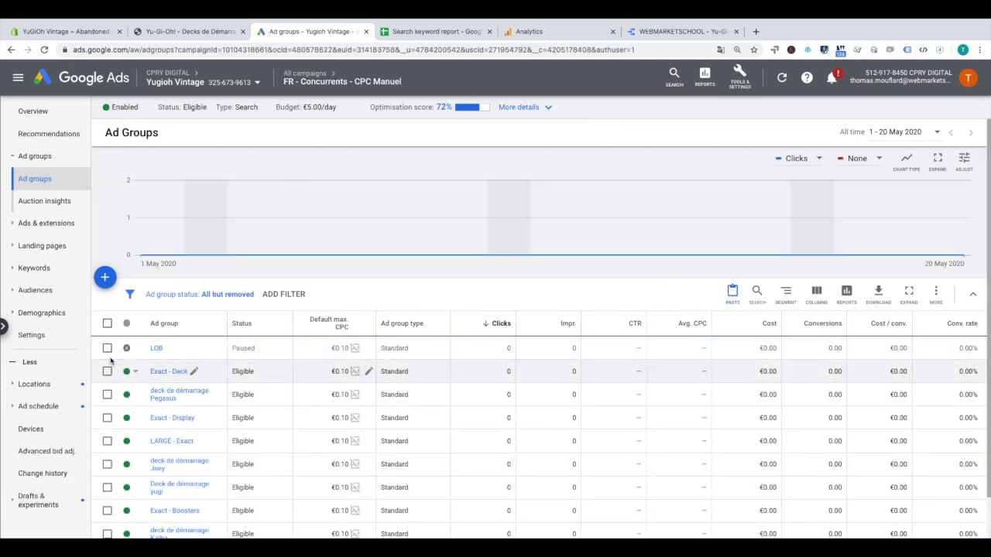
{"action": "left_click", "coordinate": [106, 323]}
{"action": "left_click", "coordinate": [178, 294]}
{"action": "left_click", "coordinate": [179, 400]}
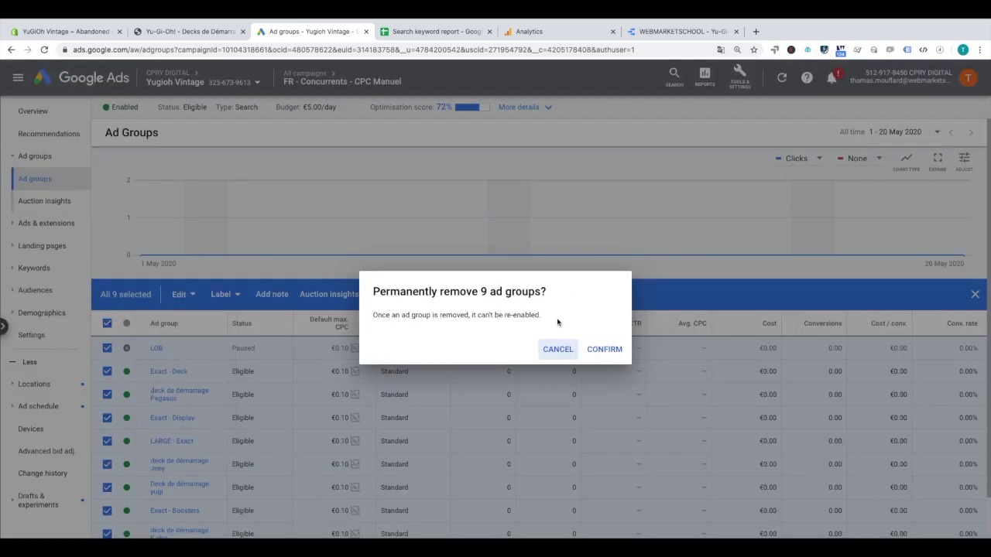
{"action": "left_click", "coordinate": [604, 349]}
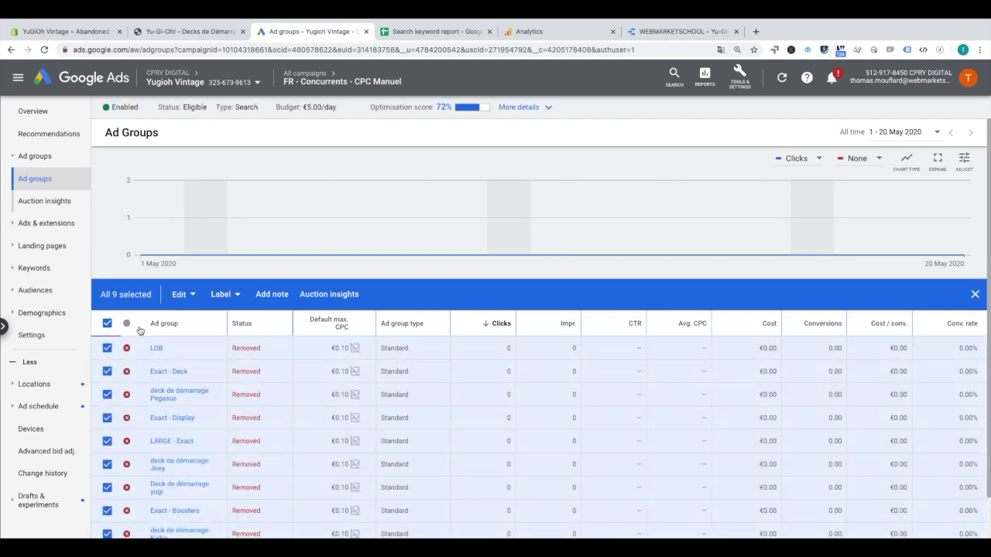
{"action": "left_click", "coordinate": [108, 324]}
Start a new standard ad group named Concurrents with a default bid of €0.15.
{"action": "left_click", "coordinate": [540, 363]}
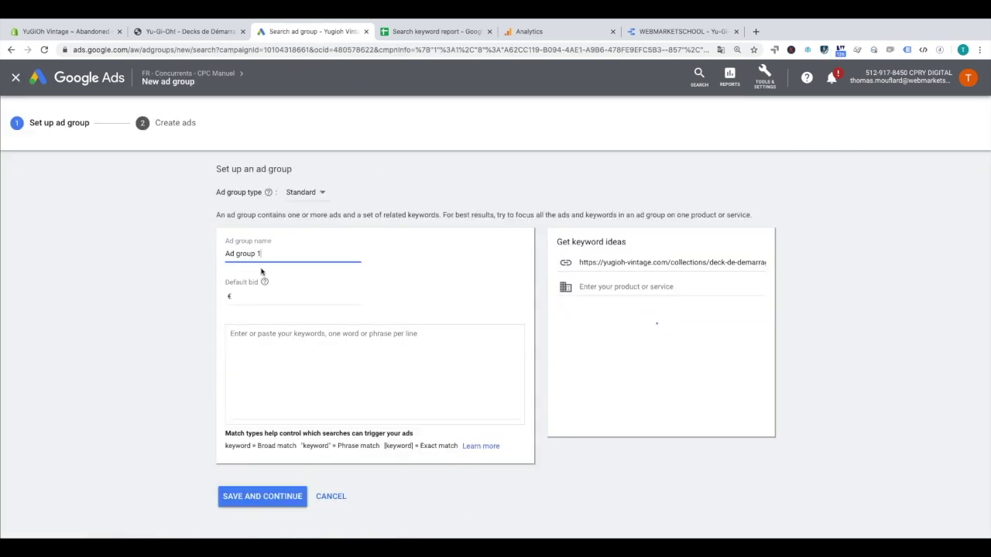
{"action": "triple_click", "coordinate": [250, 254]}
{"action": "type", "text": "Conc"}
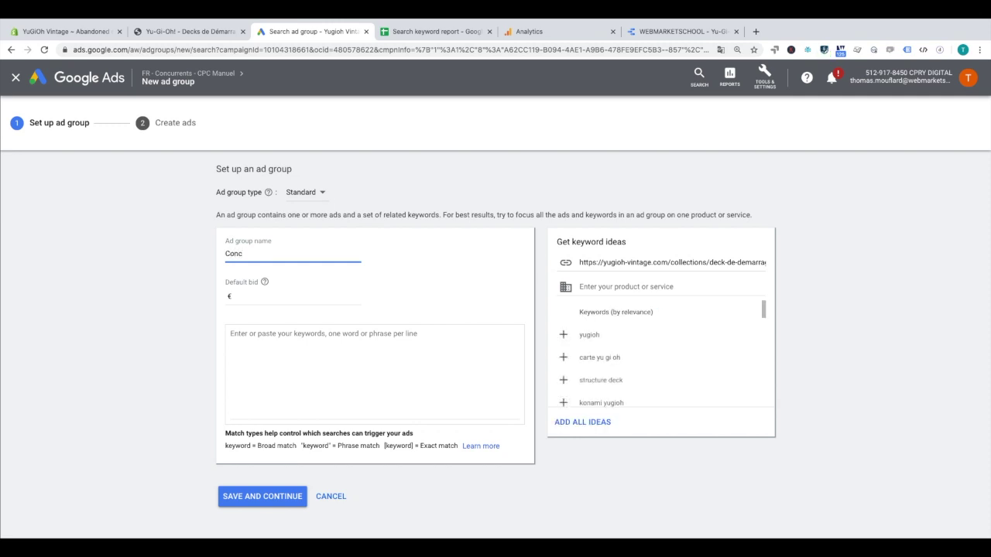
{"action": "type", "text": "urrents"}
{"action": "left_click", "coordinate": [283, 296]}
{"action": "type", "text": "0.15"}
Add the keywords +yugibazar and +cardmarket to the Concurrents ad group and continue to ad creation.
{"action": "left_click", "coordinate": [291, 338]}
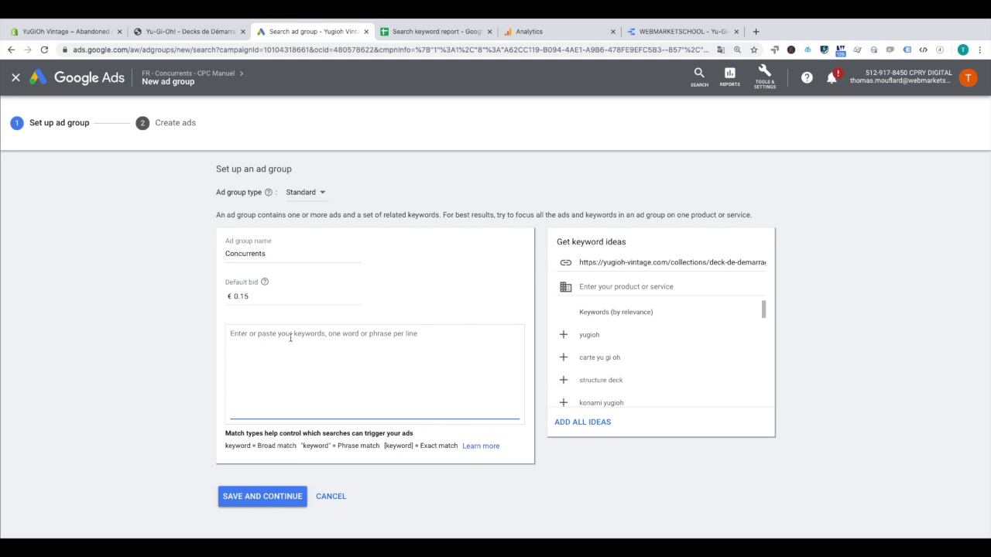
{"action": "type", "text": "+"}
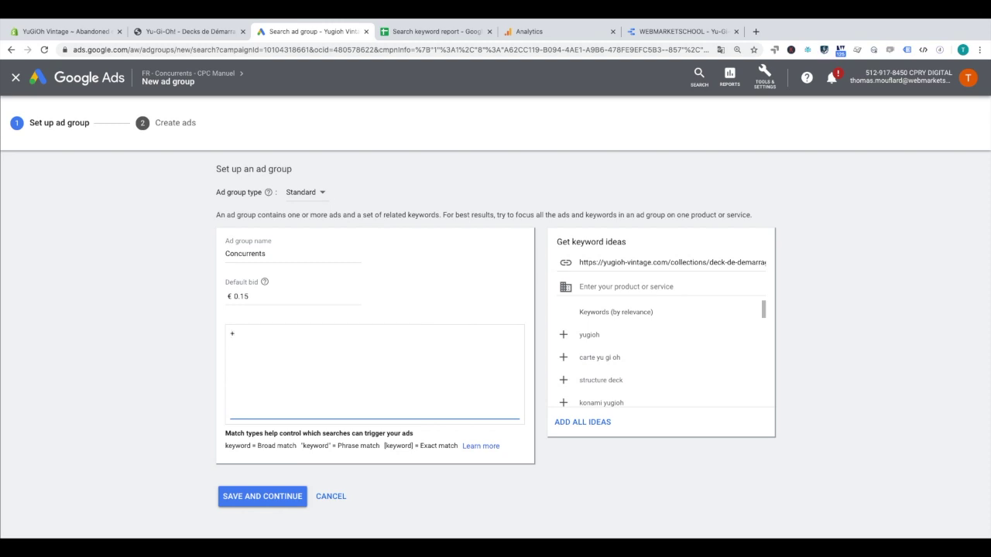
{"action": "type", "text": "yu"}
{"action": "type", "text": "gi"}
{"action": "type", "text": "bazar "}
{"action": "type", "text": "+"}
{"action": "type", "text": "cardmarket"}
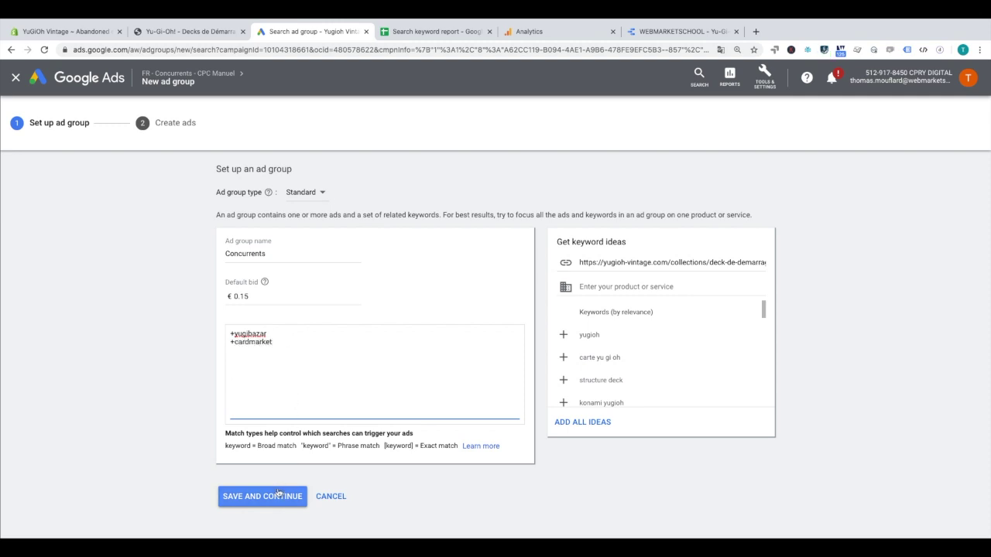
{"action": "left_click", "coordinate": [277, 496]}
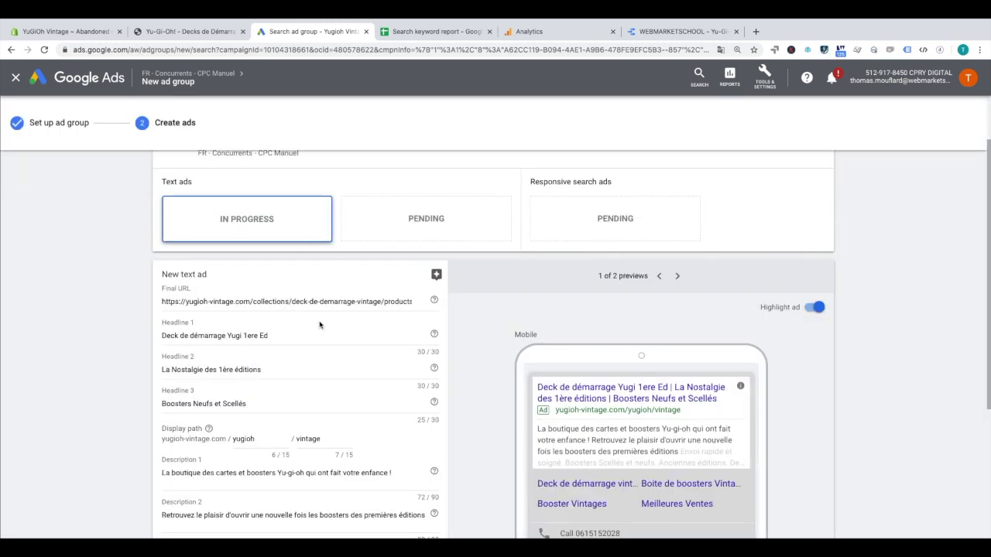
Replace Headline 1 of the new text ad with "Yu-Gi-Oh Vintage".
{"action": "scroll", "coordinate": [279, 323], "scroll_direction": "down", "scroll_amount": 1}
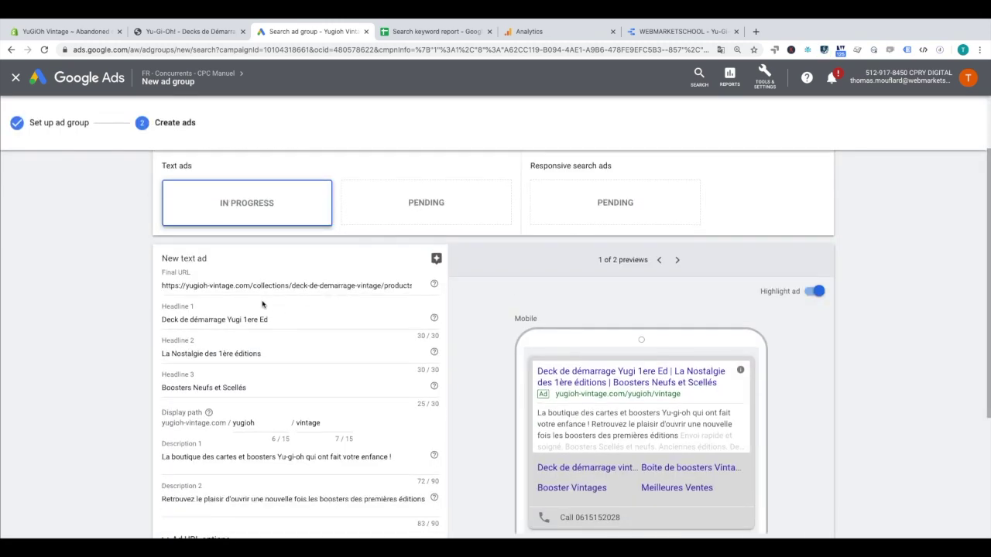
{"action": "scroll", "coordinate": [262, 304], "scroll_direction": "down", "scroll_amount": 1}
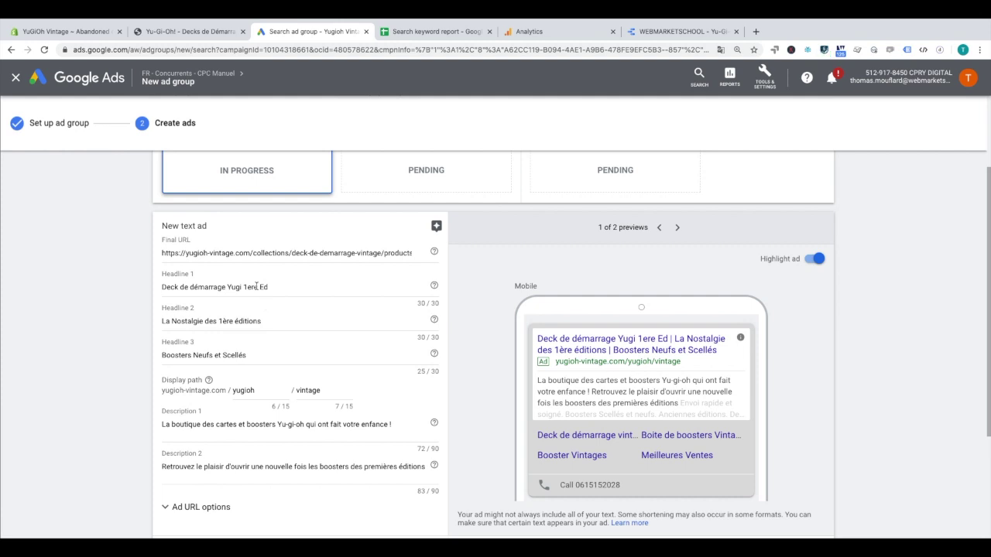
{"action": "left_click", "coordinate": [280, 287]}
{"action": "left_click", "coordinate": [166, 287]}
{"action": "left_click_drag", "start_coordinate": [165, 287], "coordinate": [280, 286]}
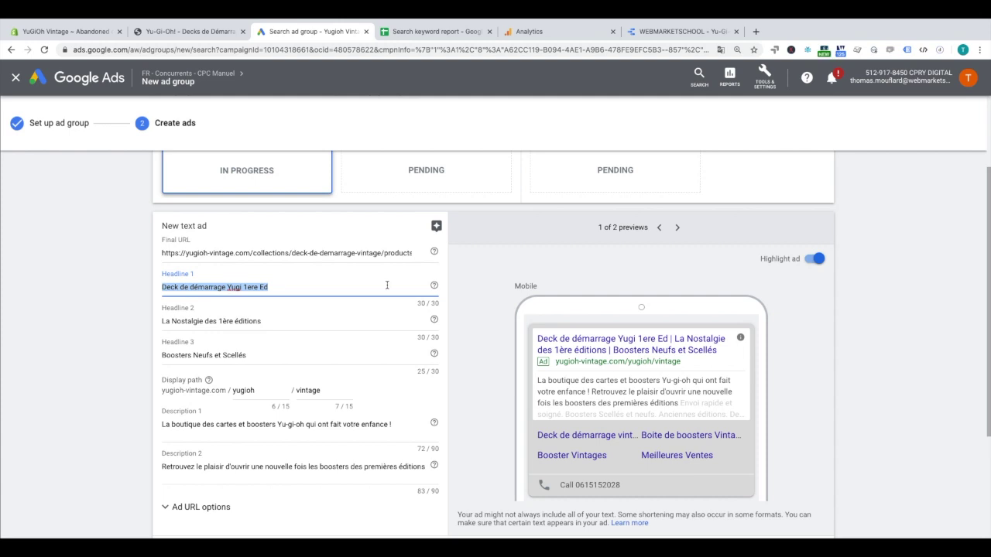
{"action": "key", "text": "BackSpace"}
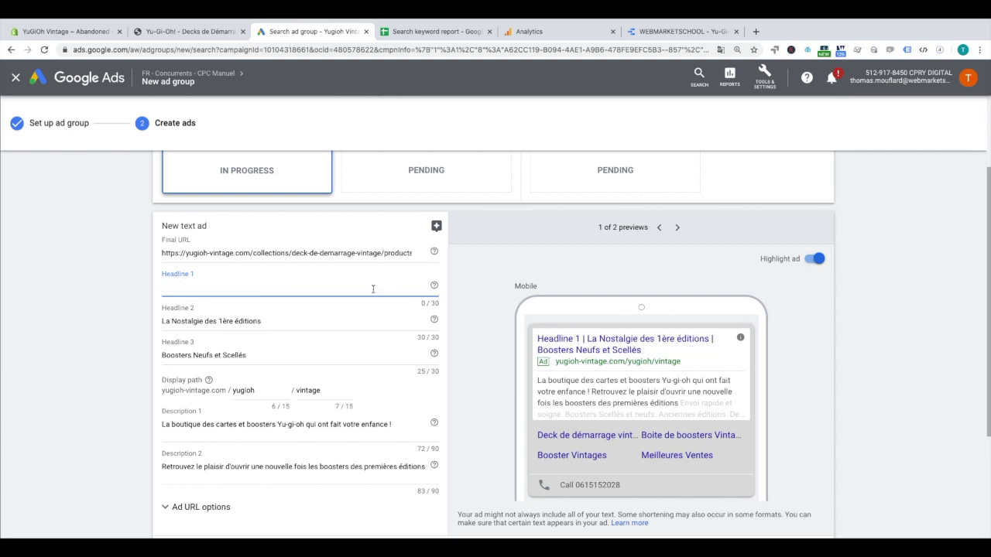
{"action": "type", "text": "YU"}
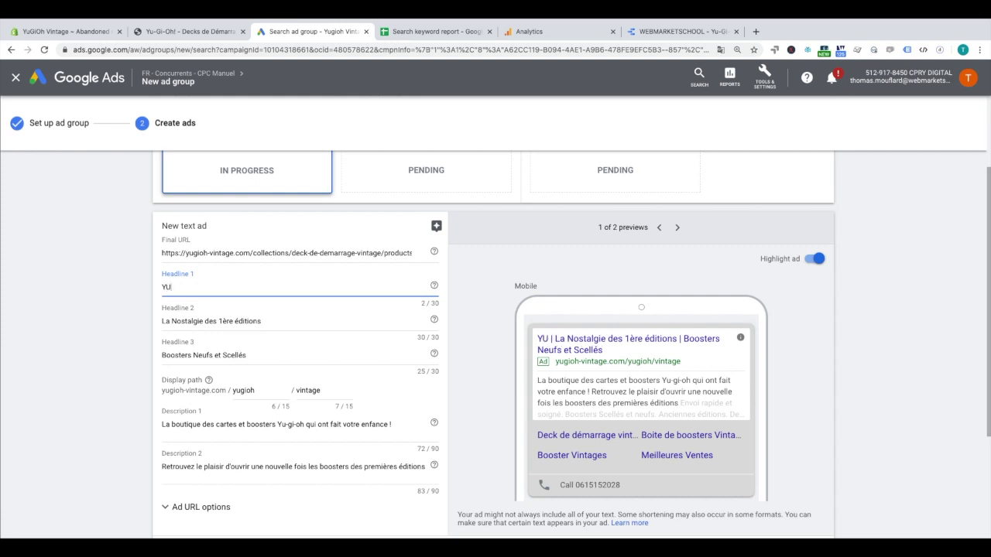
{"action": "key", "text": "BackSpace"}
{"action": "type", "text": "u"}
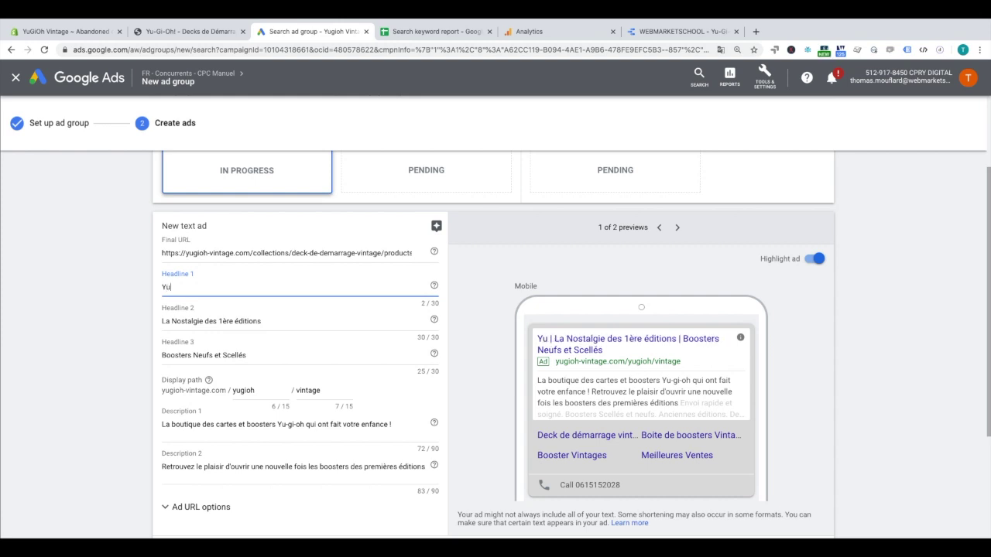
{"action": "type", "text": "-Gi"}
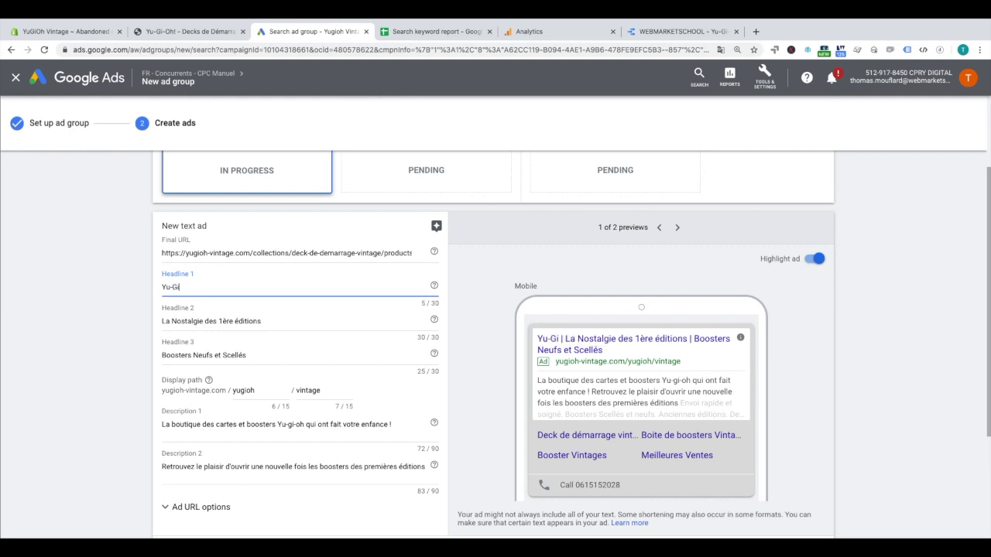
{"action": "type", "text": "_O"}
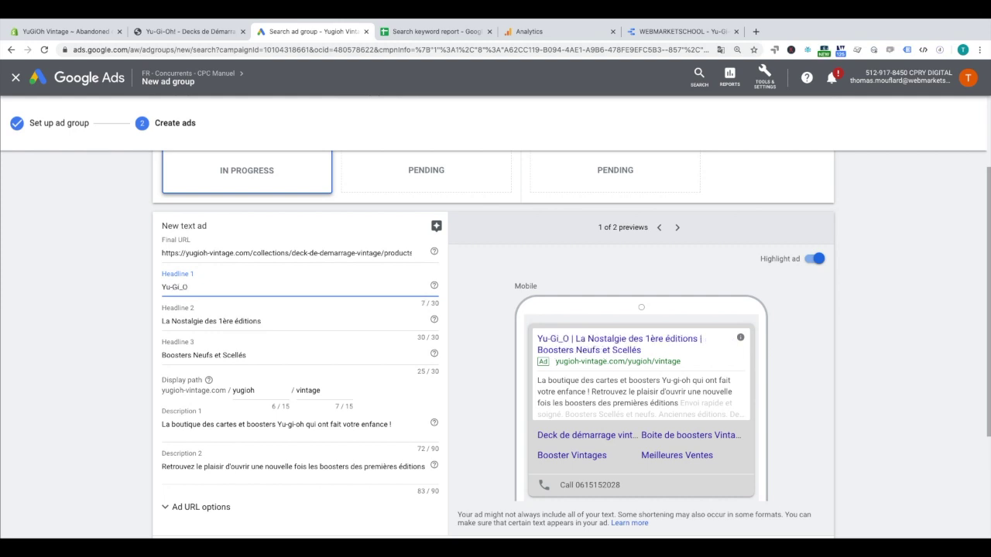
{"action": "key", "text": "BackSpace"}
{"action": "key", "text": "BackSpace"}
{"action": "type", "text": "-"}
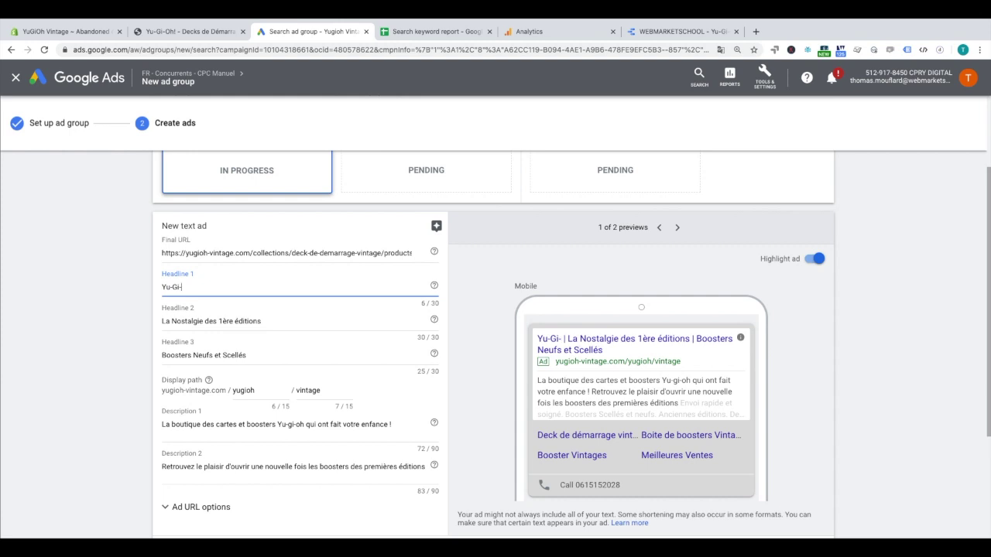
{"action": "type", "text": "Oh"}
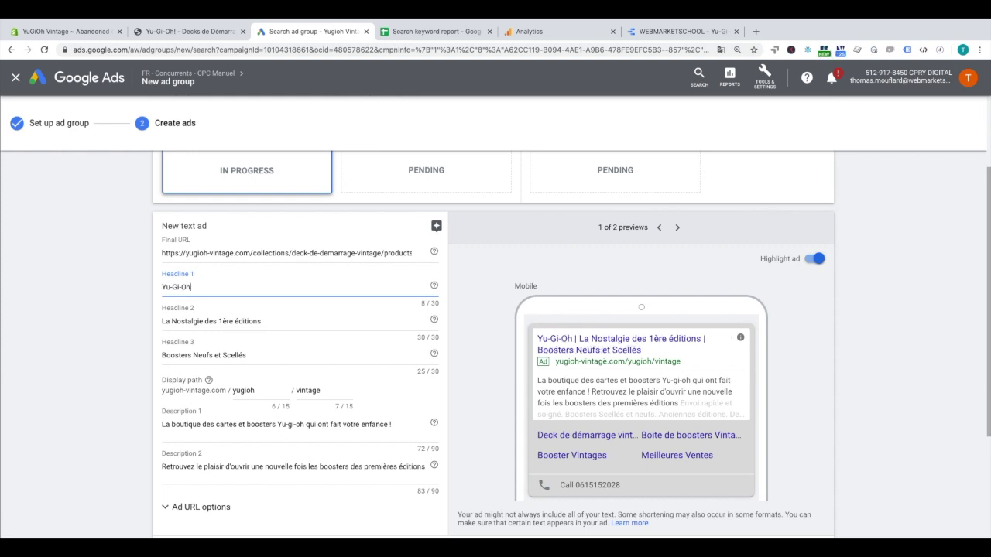
{"action": "type", "text": " Vin"}
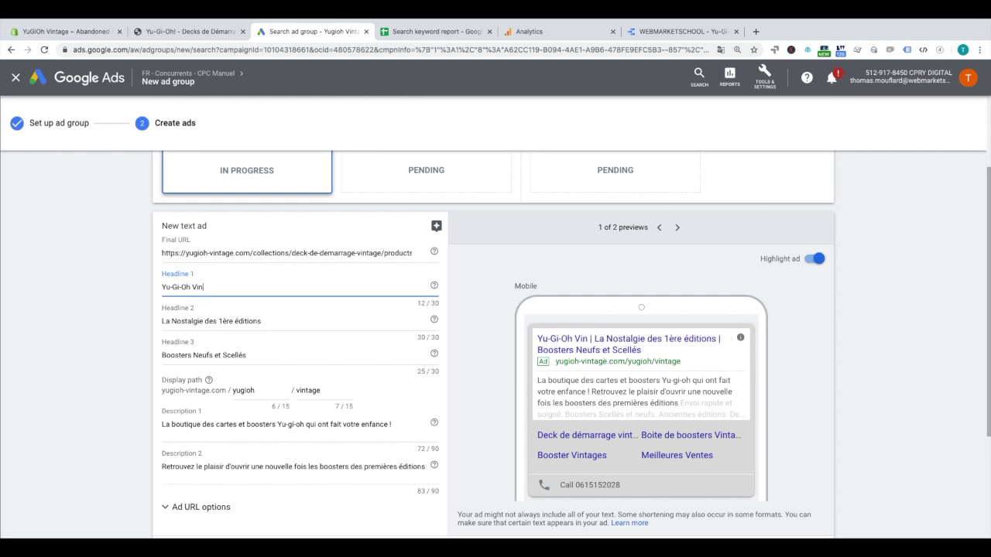
{"action": "type", "text": "tage"}
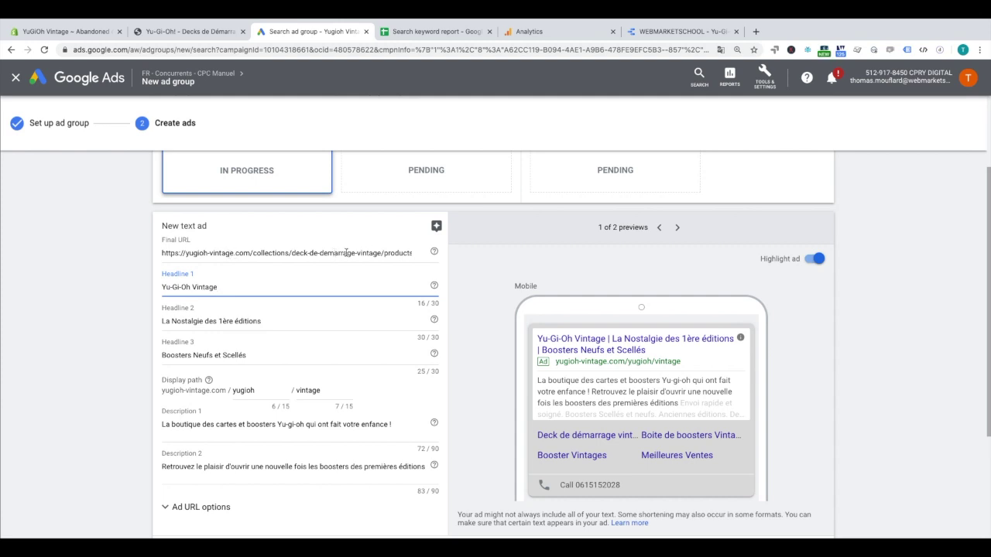
Finish the text ad and save the Concurrents ad group with its existing campaign extensions.
{"action": "scroll", "coordinate": [319, 335], "scroll_direction": "down", "scroll_amount": 1}
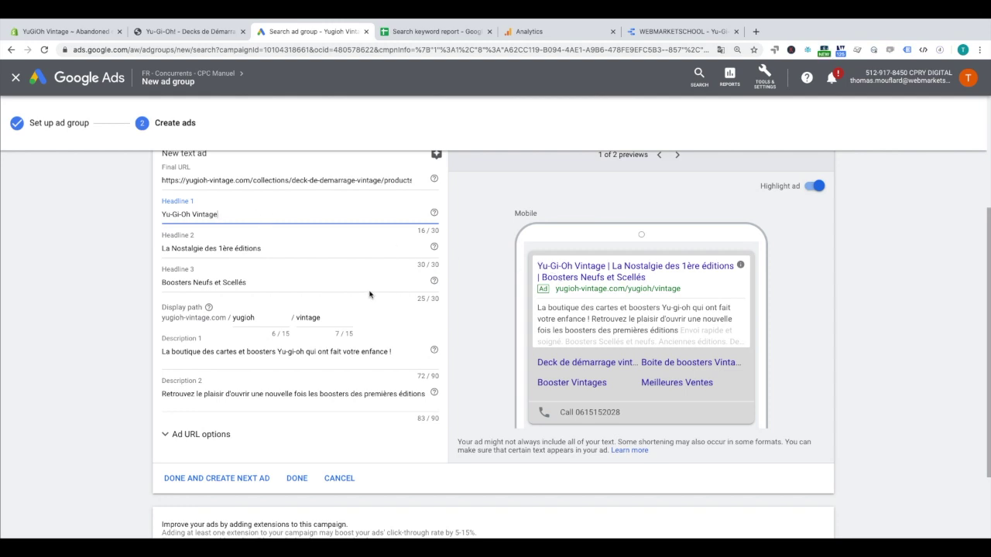
{"action": "scroll", "coordinate": [355, 375], "scroll_direction": "down", "scroll_amount": 2}
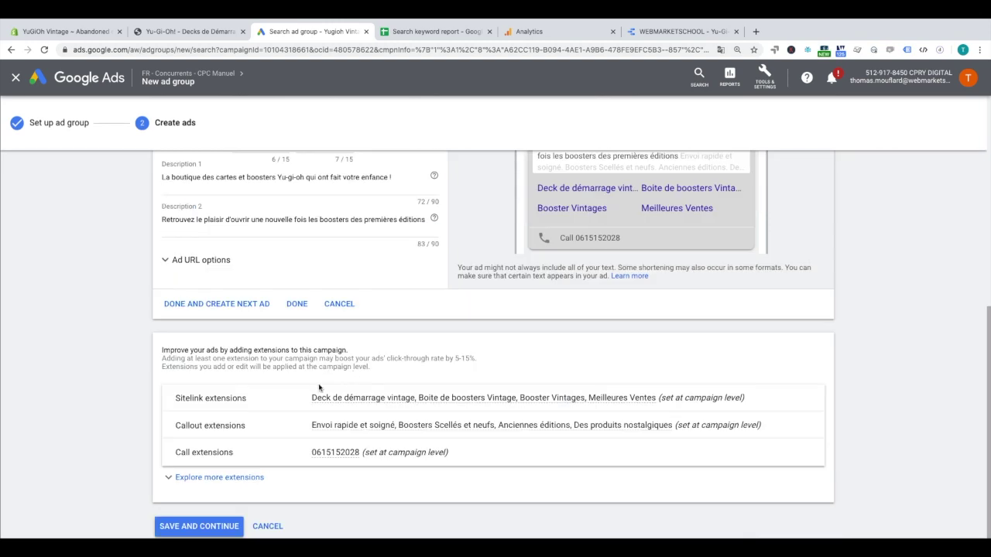
{"action": "left_click", "coordinate": [296, 306]}
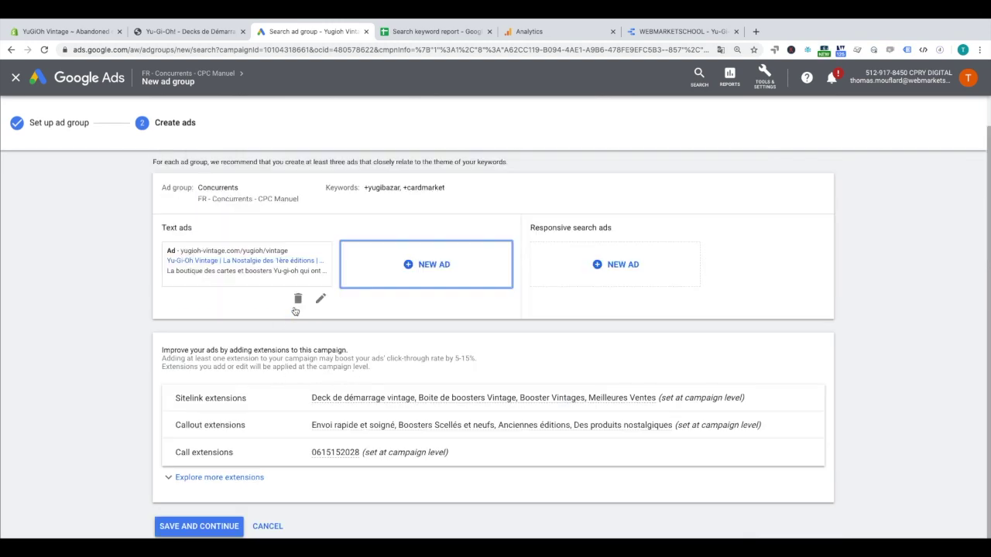
{"action": "left_click", "coordinate": [210, 523]}
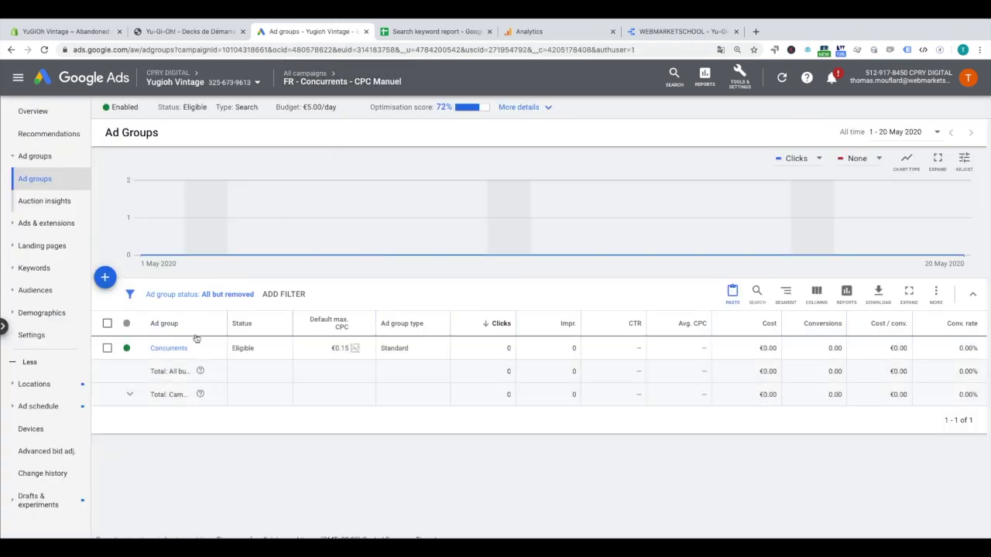
Check the keywords of the Concurrents ad group and return to the overview of all campaigns.
{"action": "left_click", "coordinate": [169, 348]}
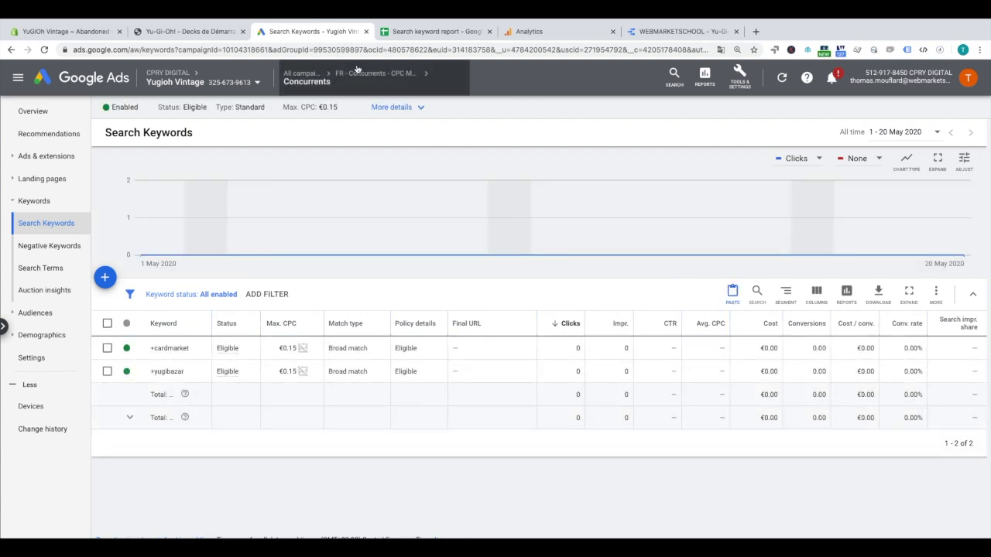
{"action": "left_click", "coordinate": [301, 75]}
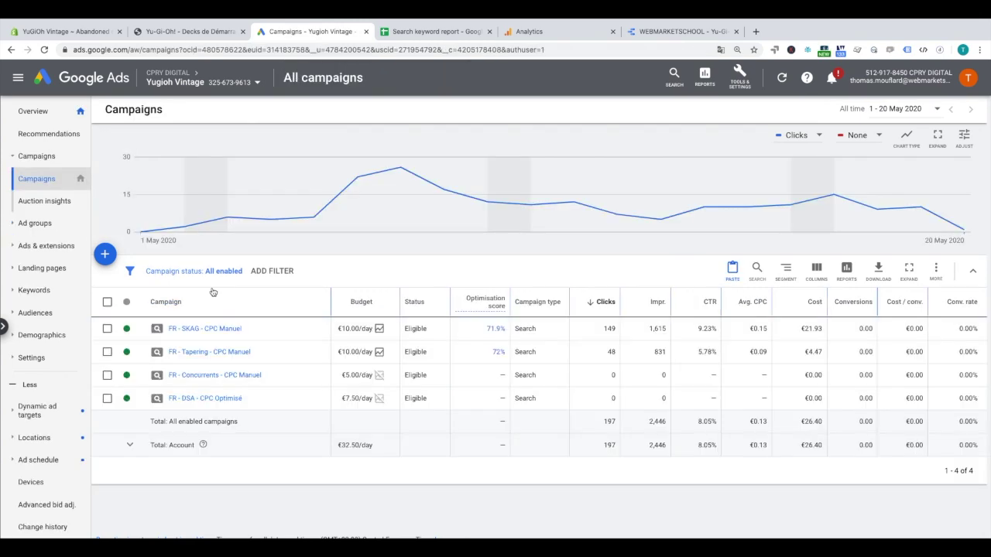